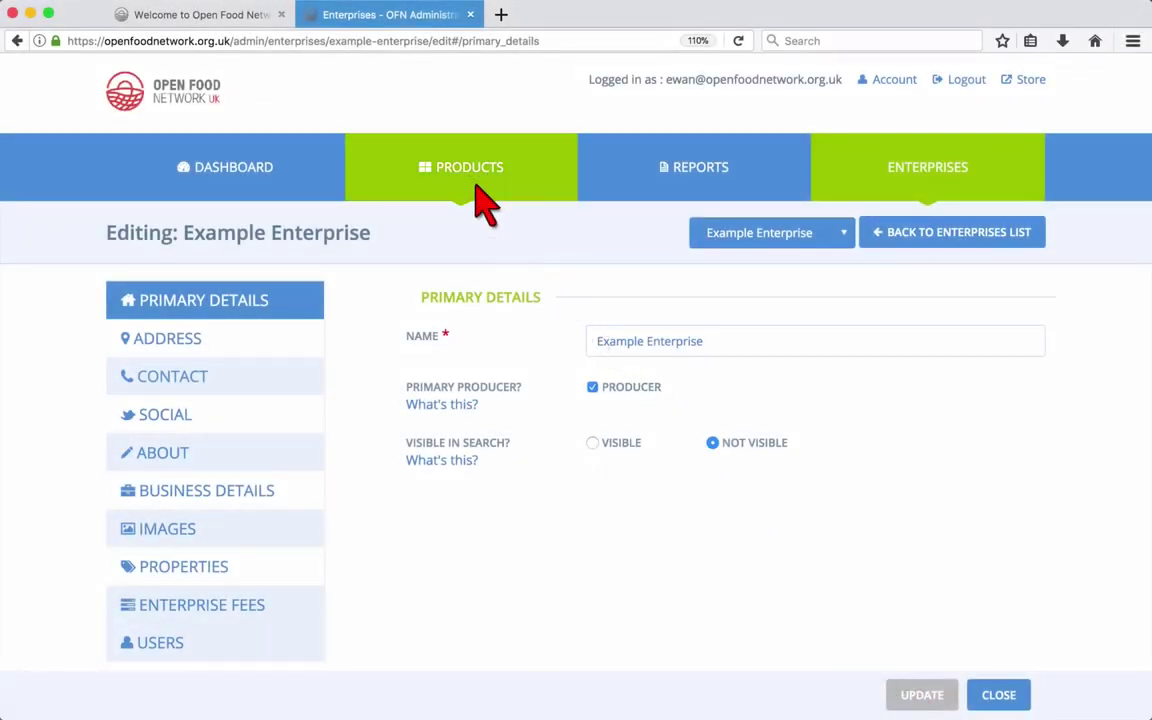
Step: Start a new product with Example Enterprise as supplier and name it "Example Product"
left_click(460, 178)
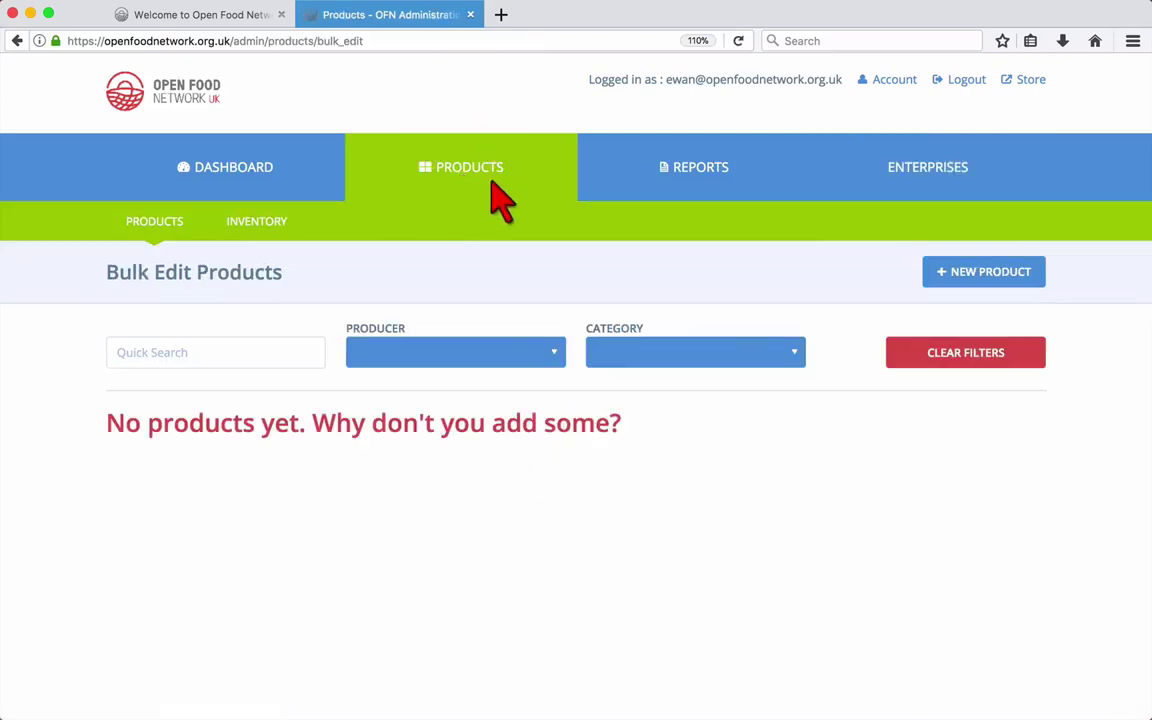
left_click(964, 278)
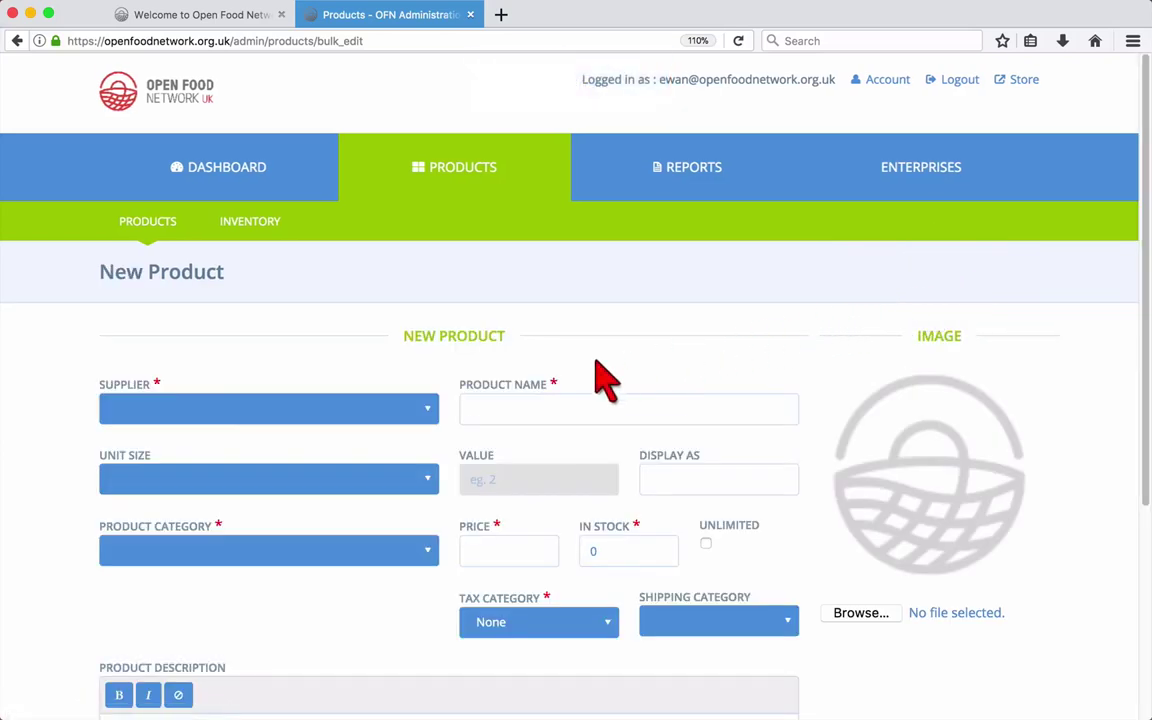
left_click(370, 408)
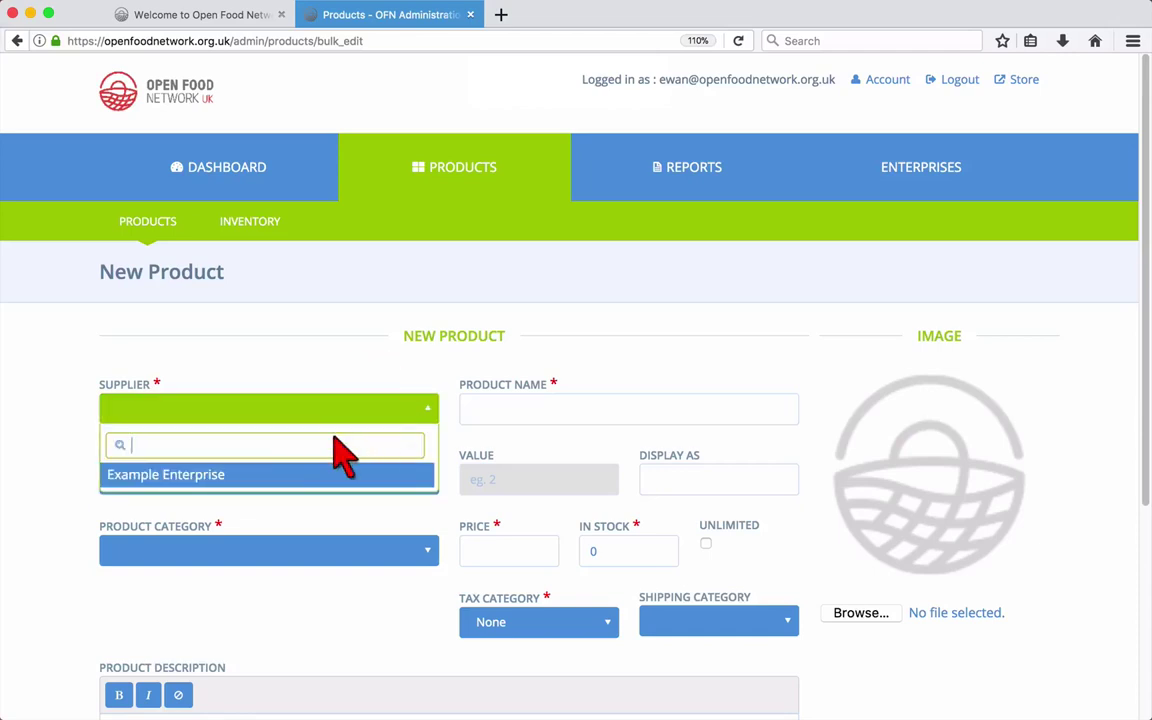
left_click(298, 480)
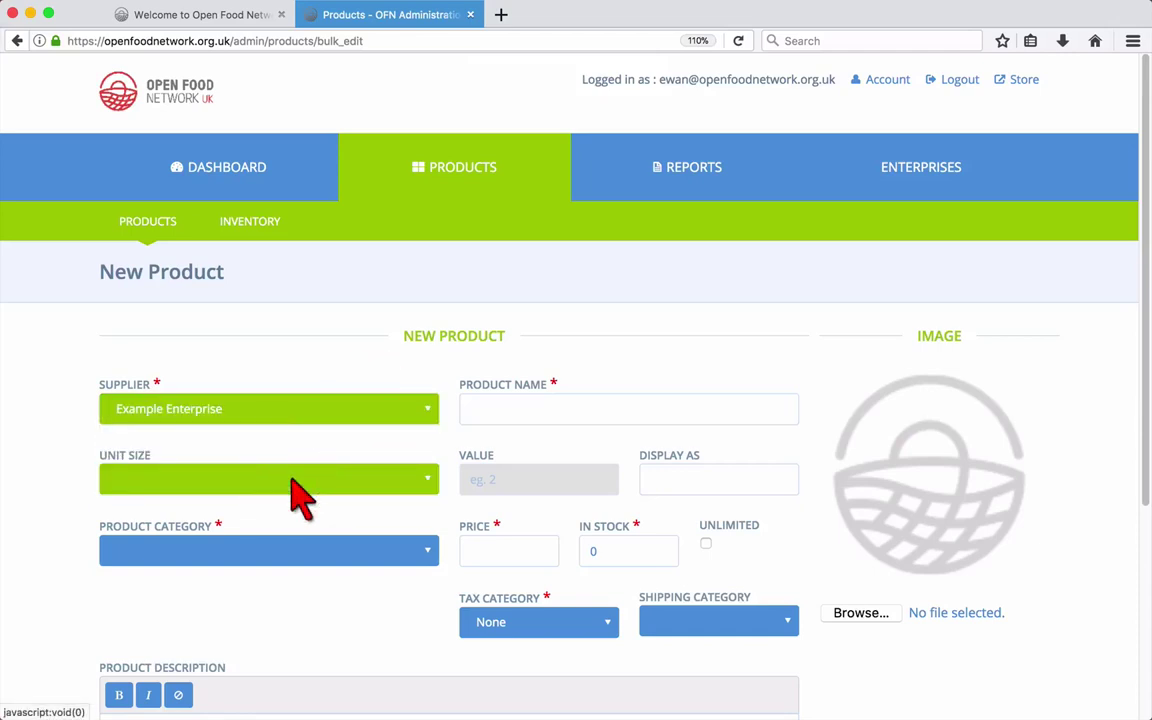
left_click(495, 409)
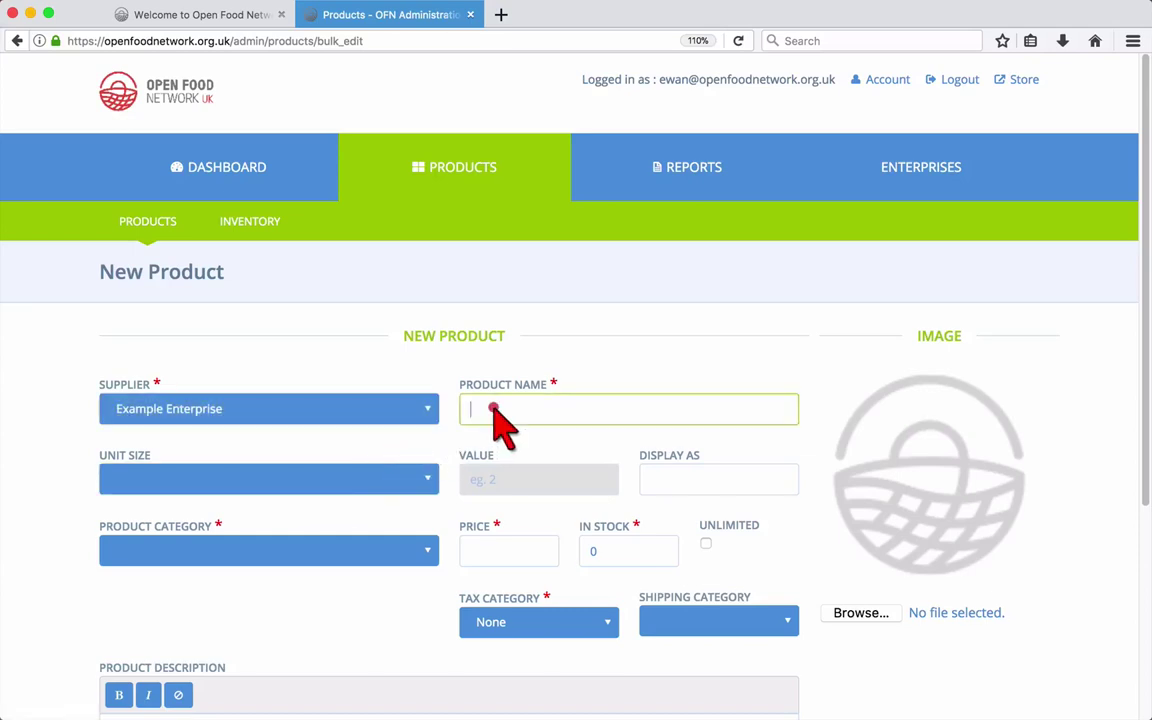
type("Example Product")
Step: Set the product's unit size to Weight (kg) with a value of 1
left_click(405, 478)
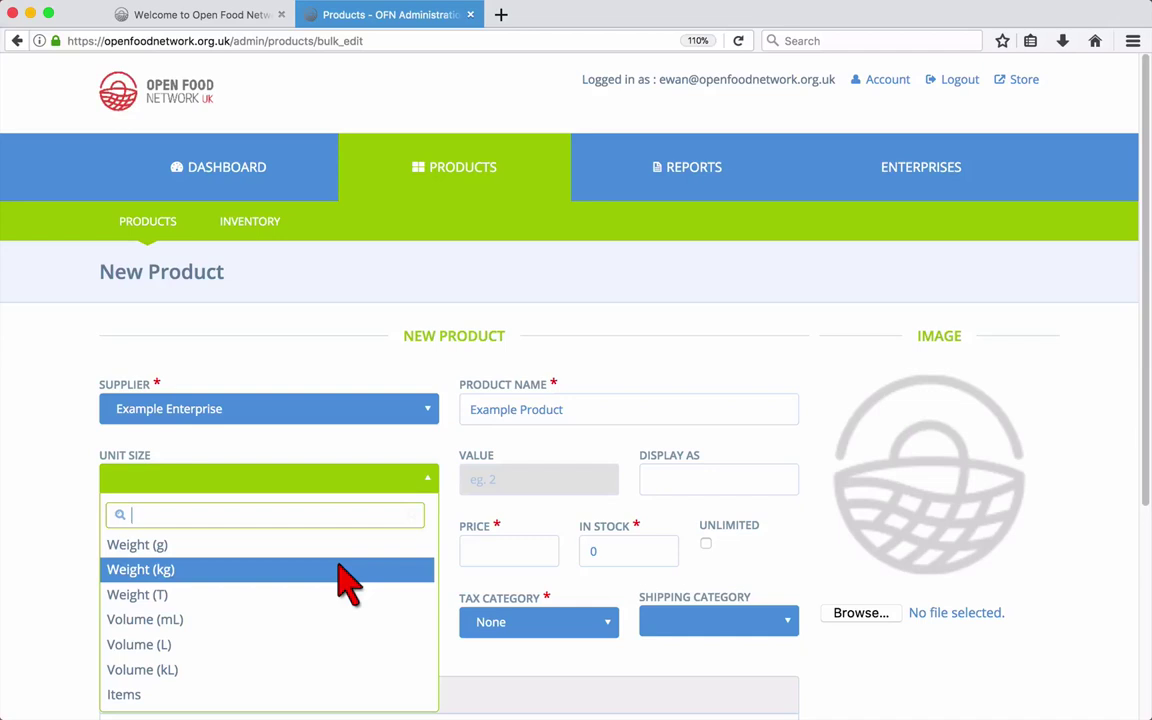
left_click(346, 572)
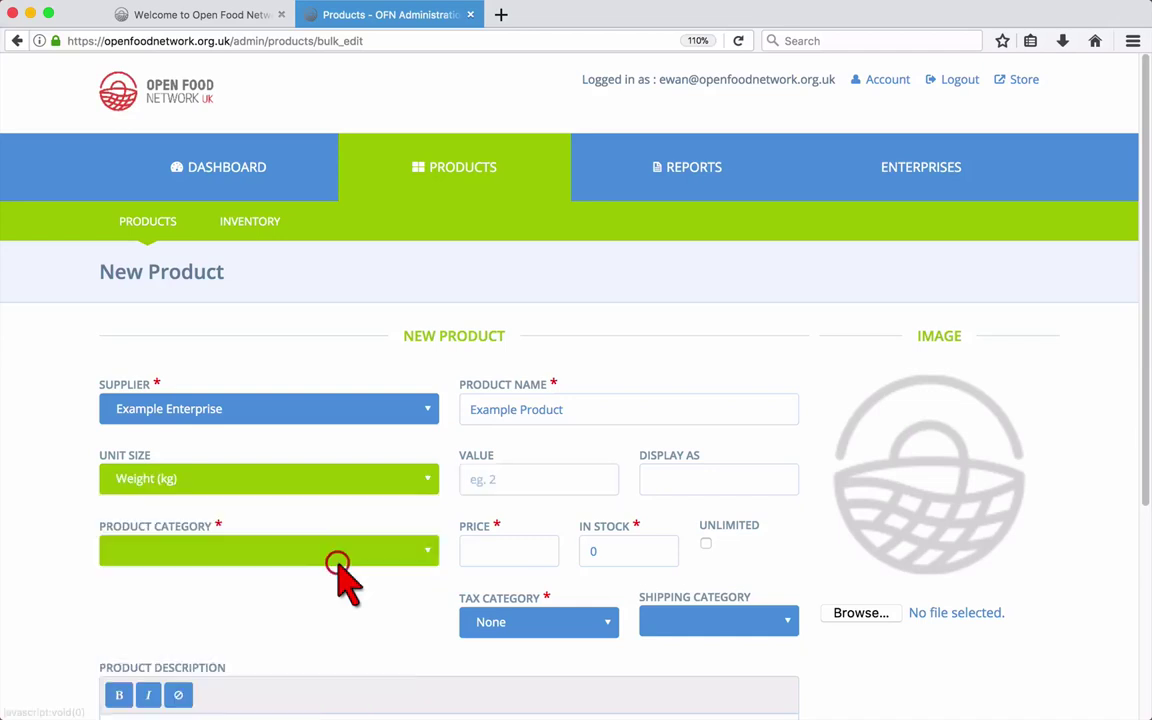
left_click(515, 481)
type("1")
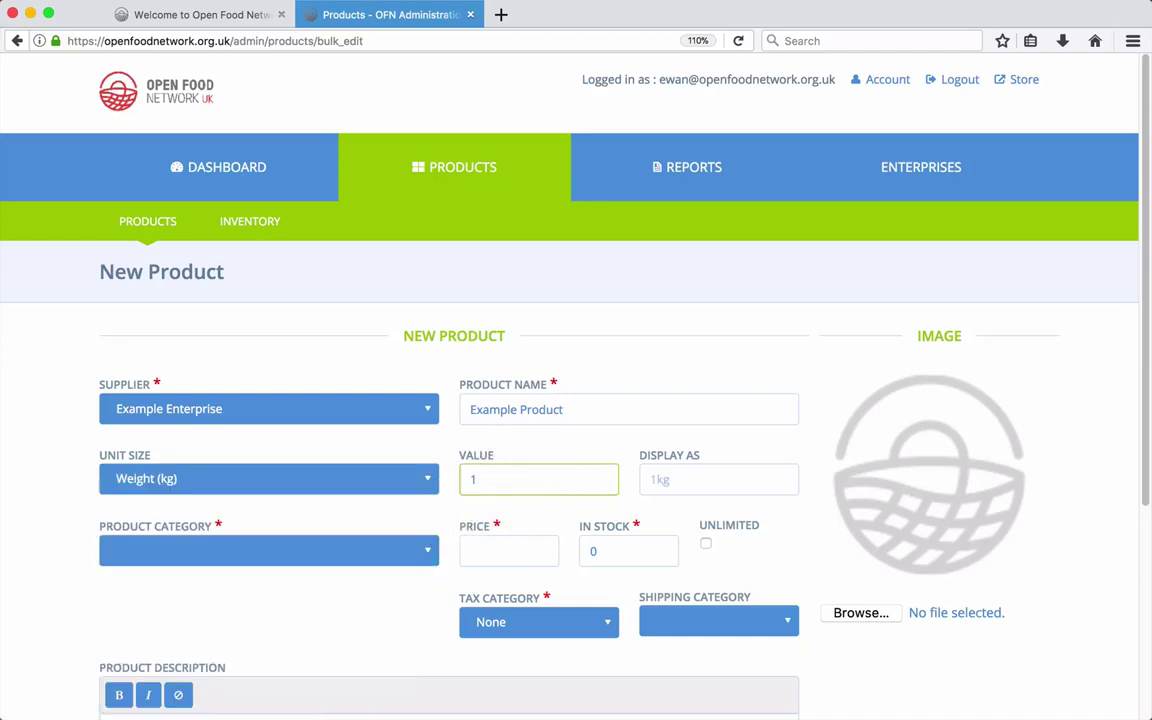
left_click(686, 480)
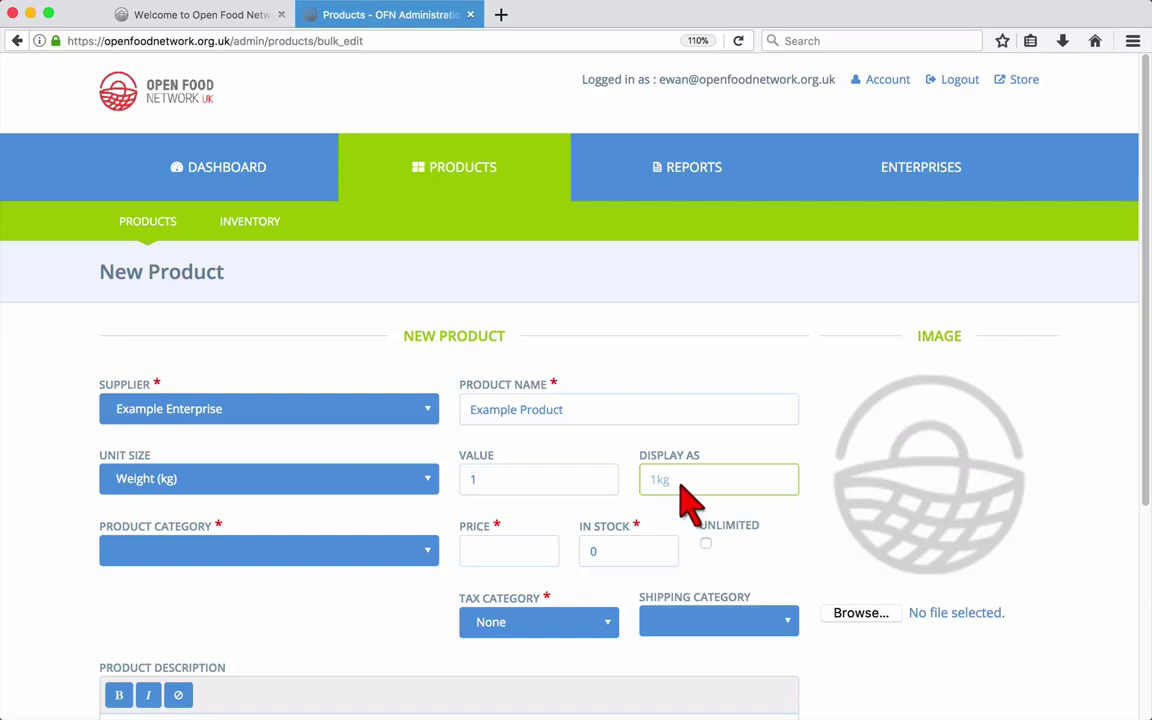
Step: Assign the new product to the Bread & Baking category
left_click(393, 558)
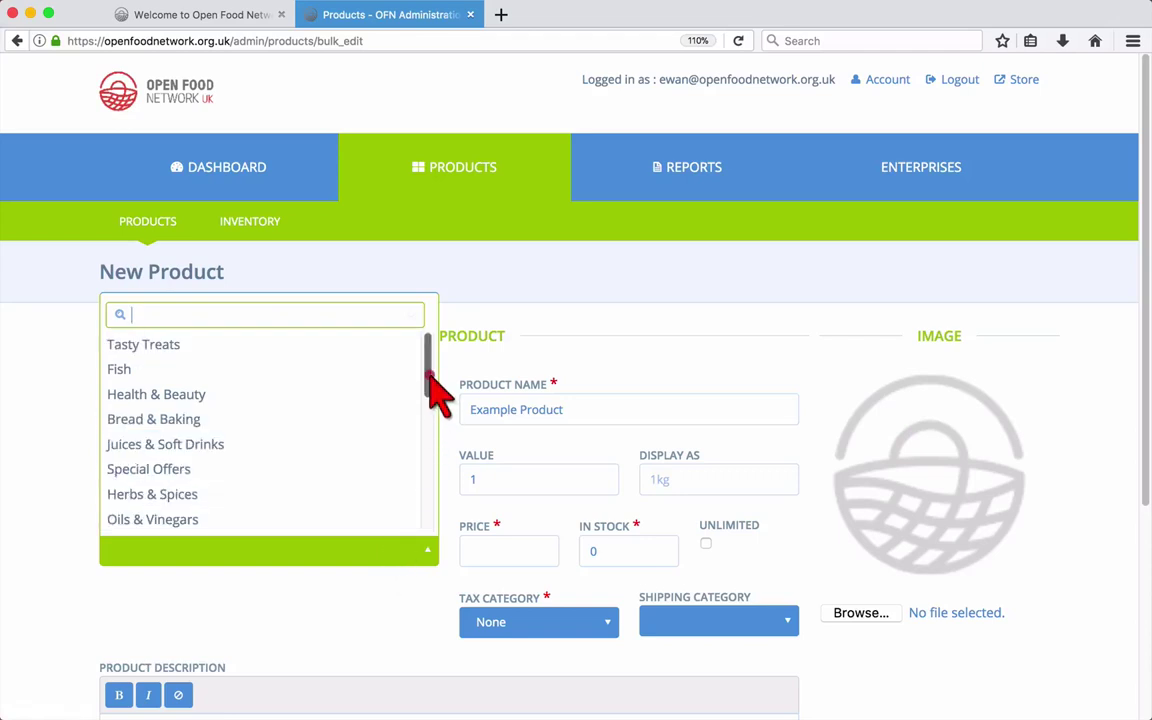
mouse_move(430, 377)
left_mouse_down()
mouse_move(428, 514)
mouse_move(443, 373)
left_mouse_up()
left_click(360, 415)
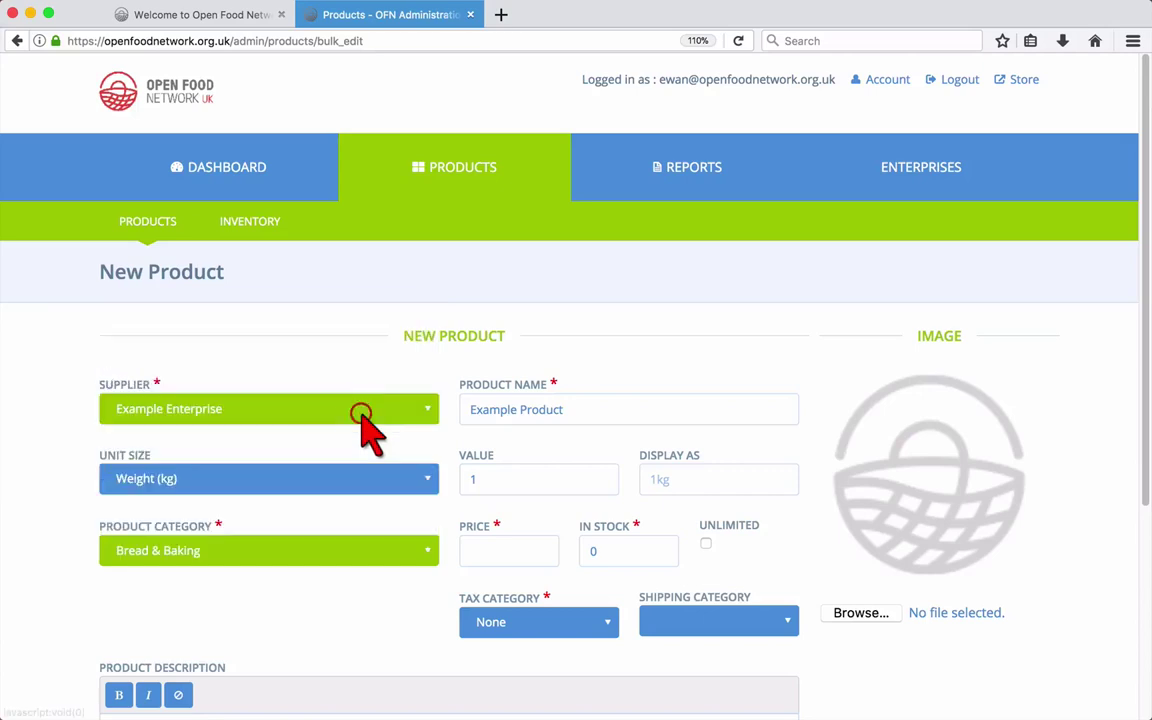
Step: Price the product at 12.99 and mark its stock as unlimited
left_click(493, 557)
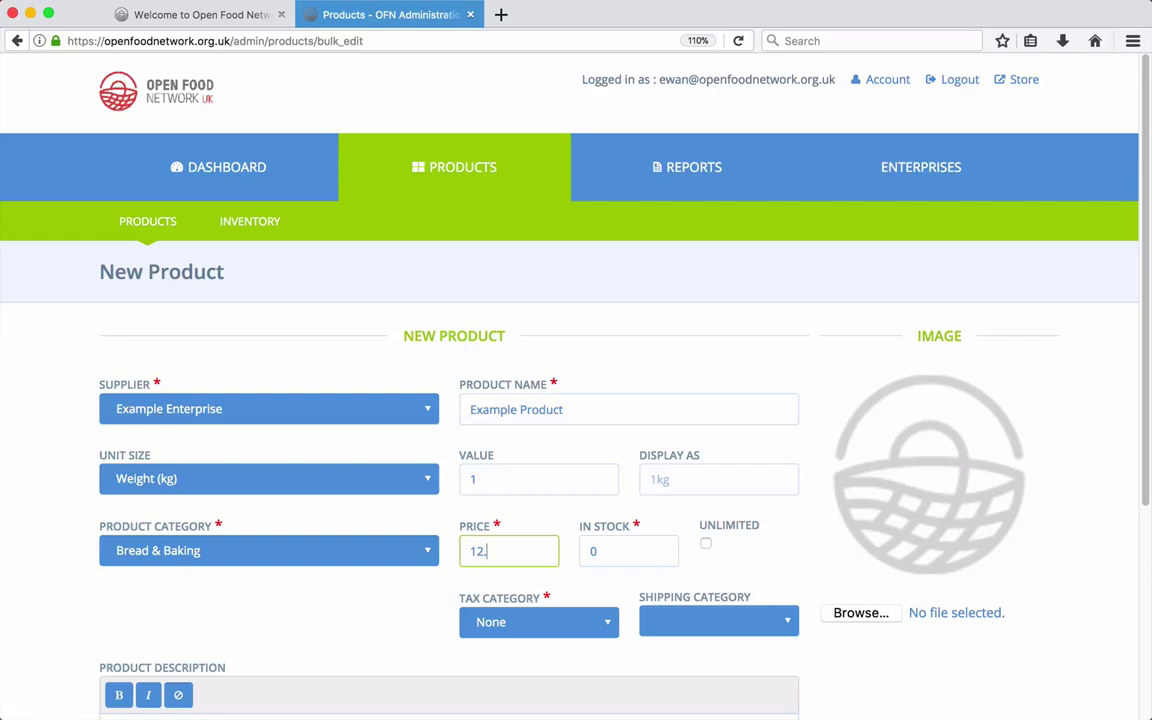
type("12.99")
left_click(603, 553)
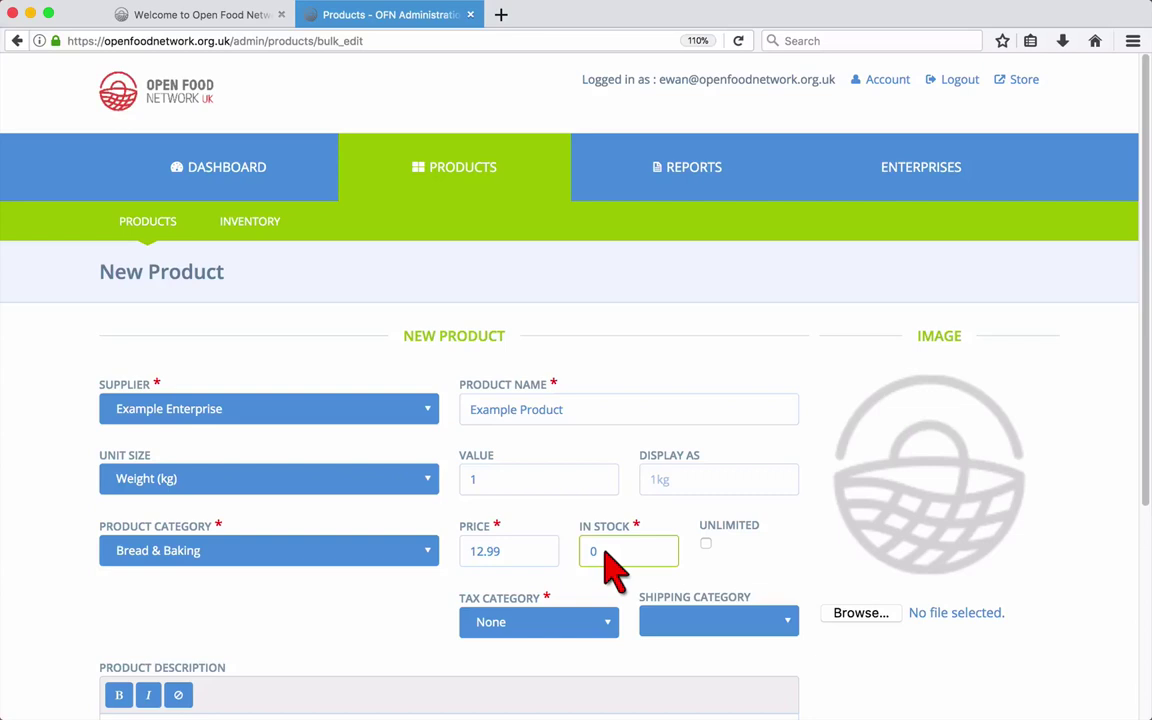
left_click(706, 544)
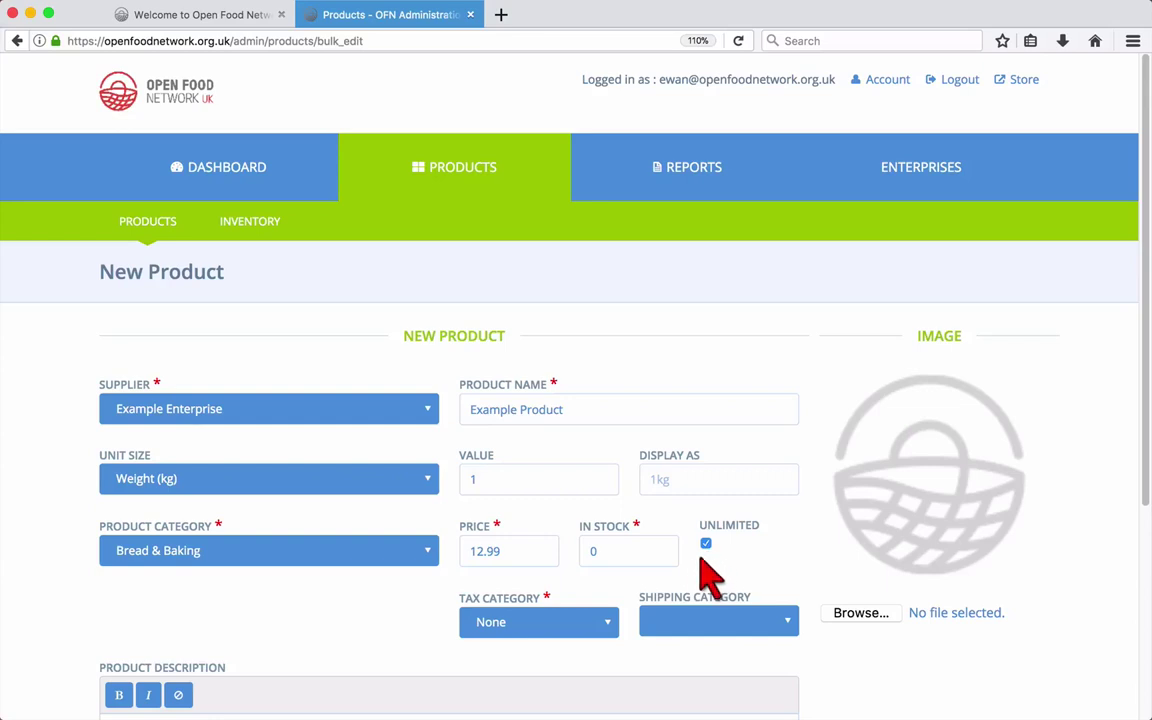
Step: Set the tax category to Full Rate and check the shipping category options without choosing one
left_click(612, 630)
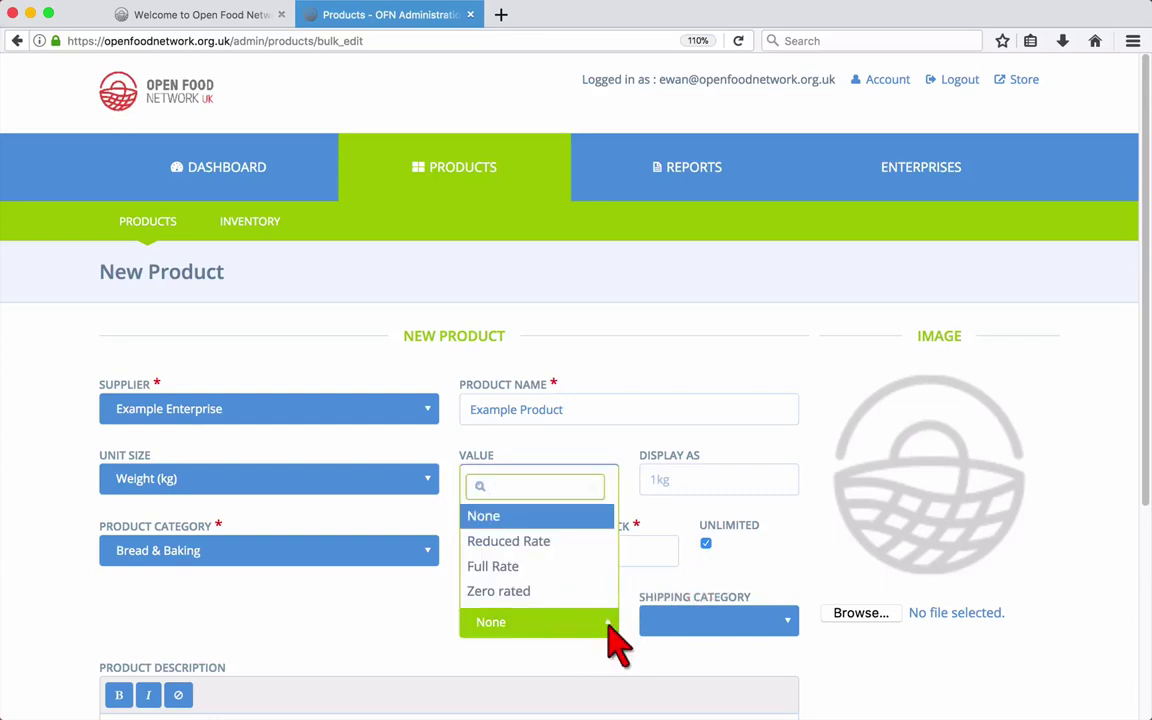
left_click(562, 568)
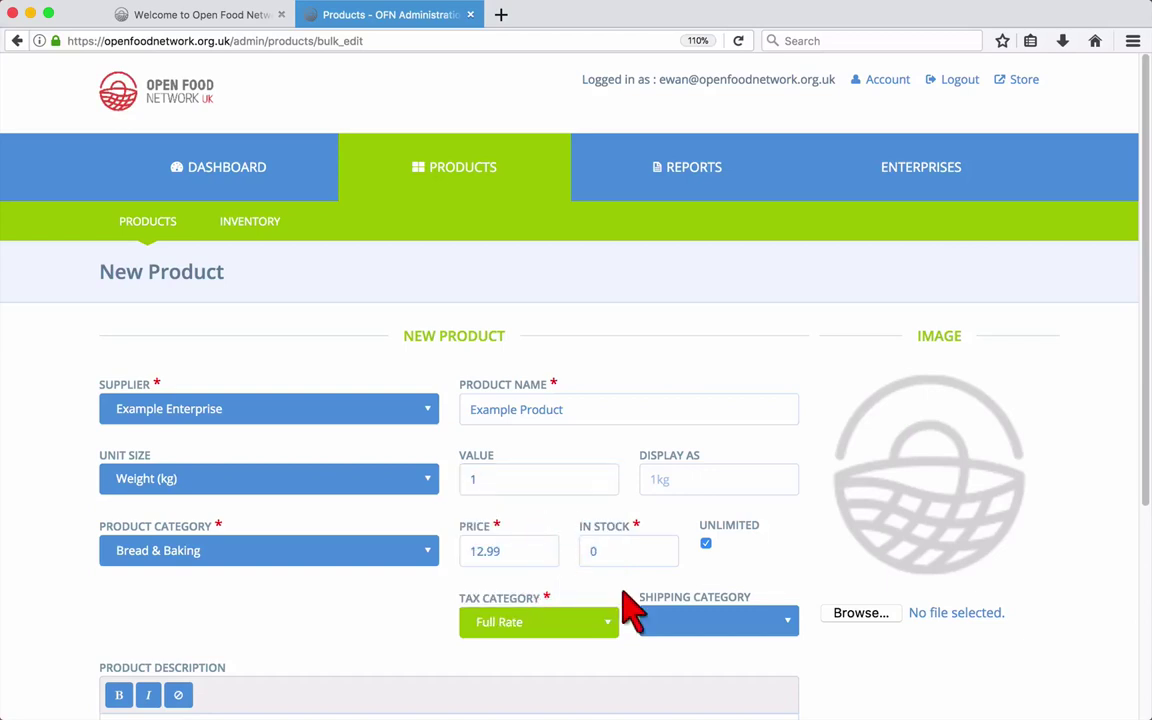
left_click(690, 618)
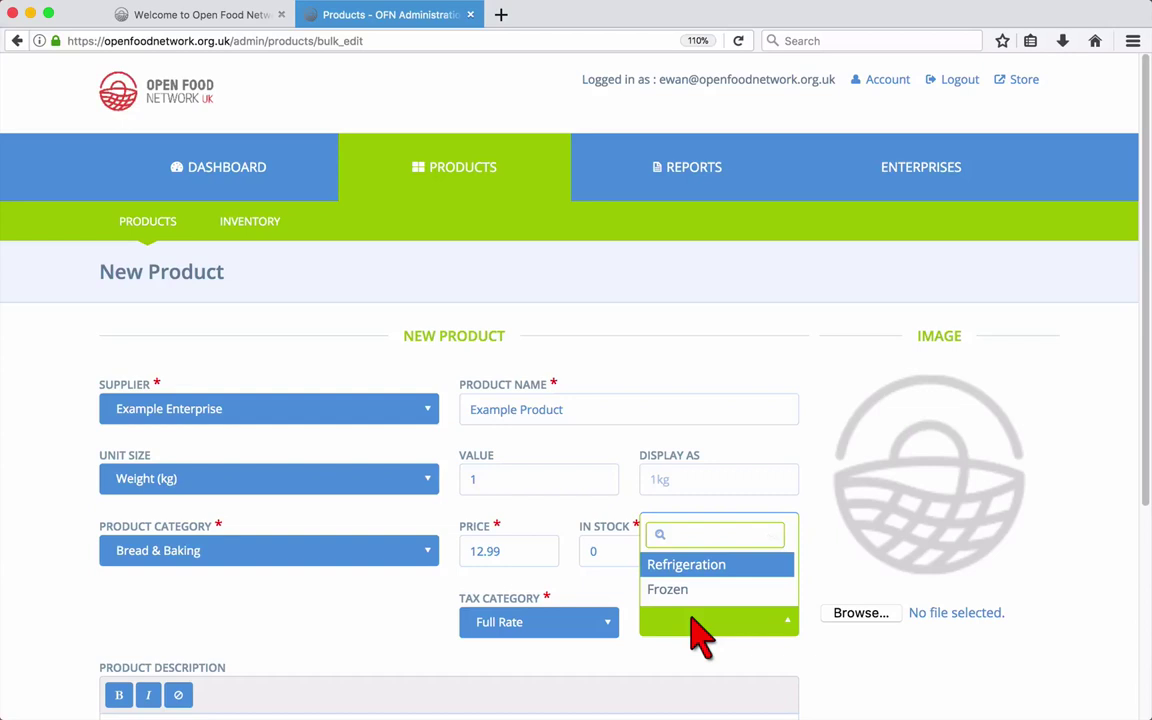
left_click(697, 628)
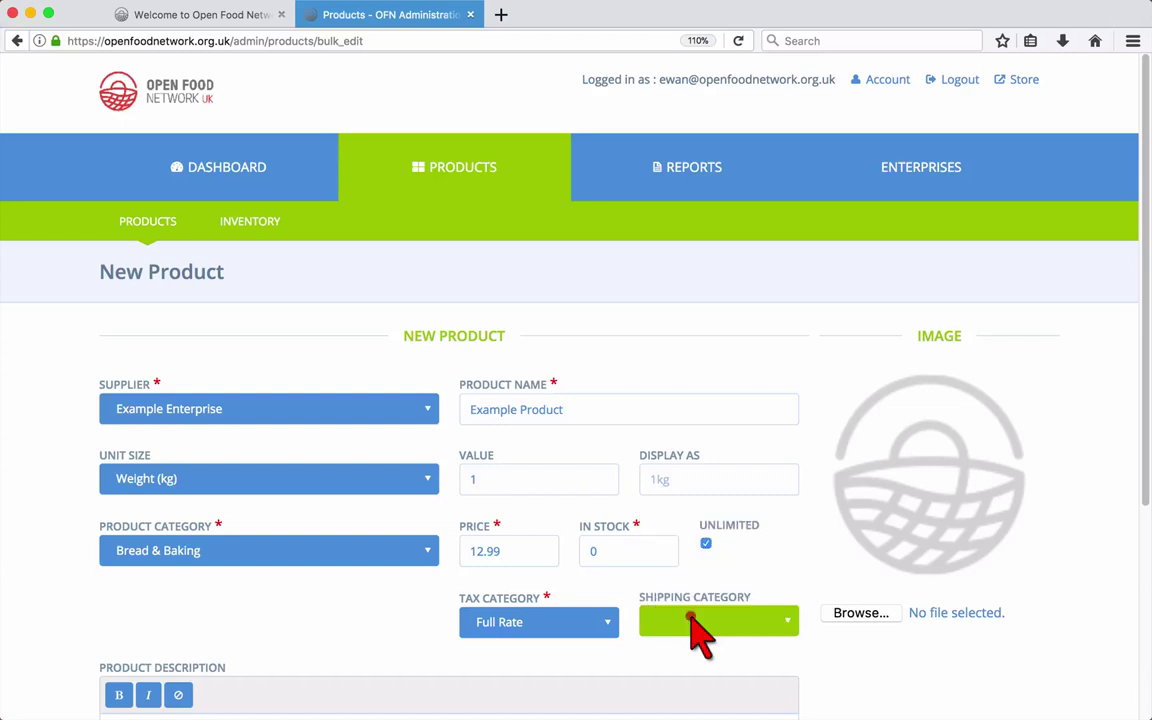
Step: Attach bread.jpg from the OFN Guide folder as the product image
left_click(832, 620)
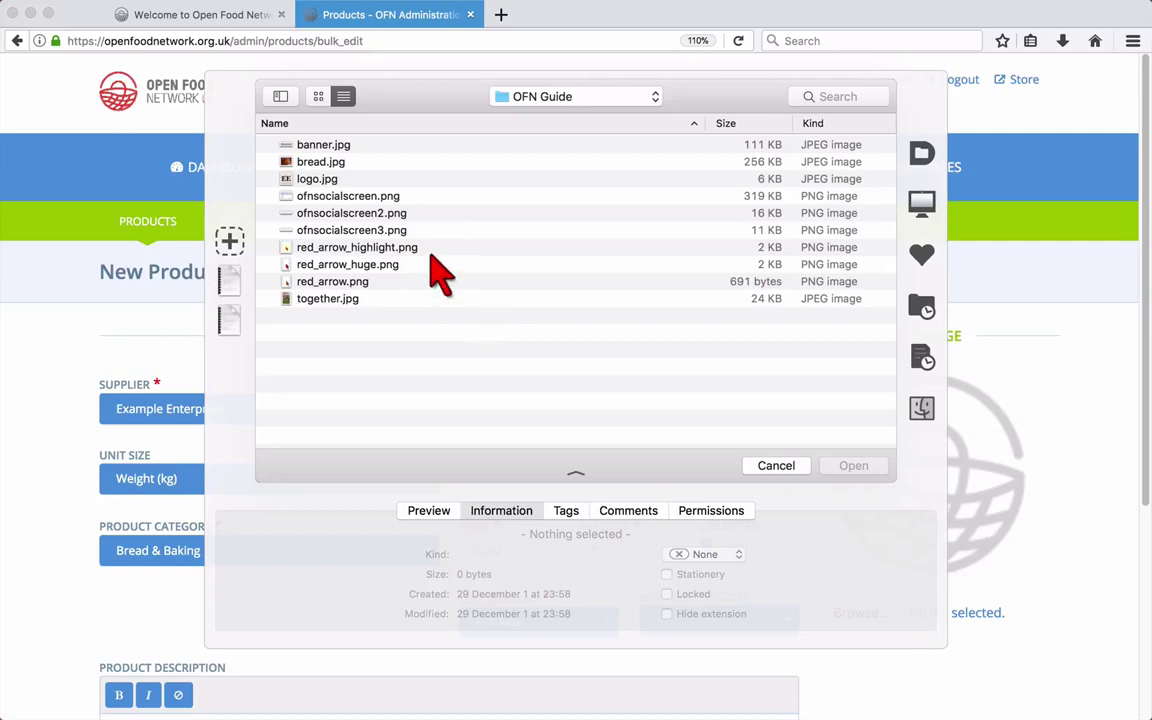
left_click(330, 162)
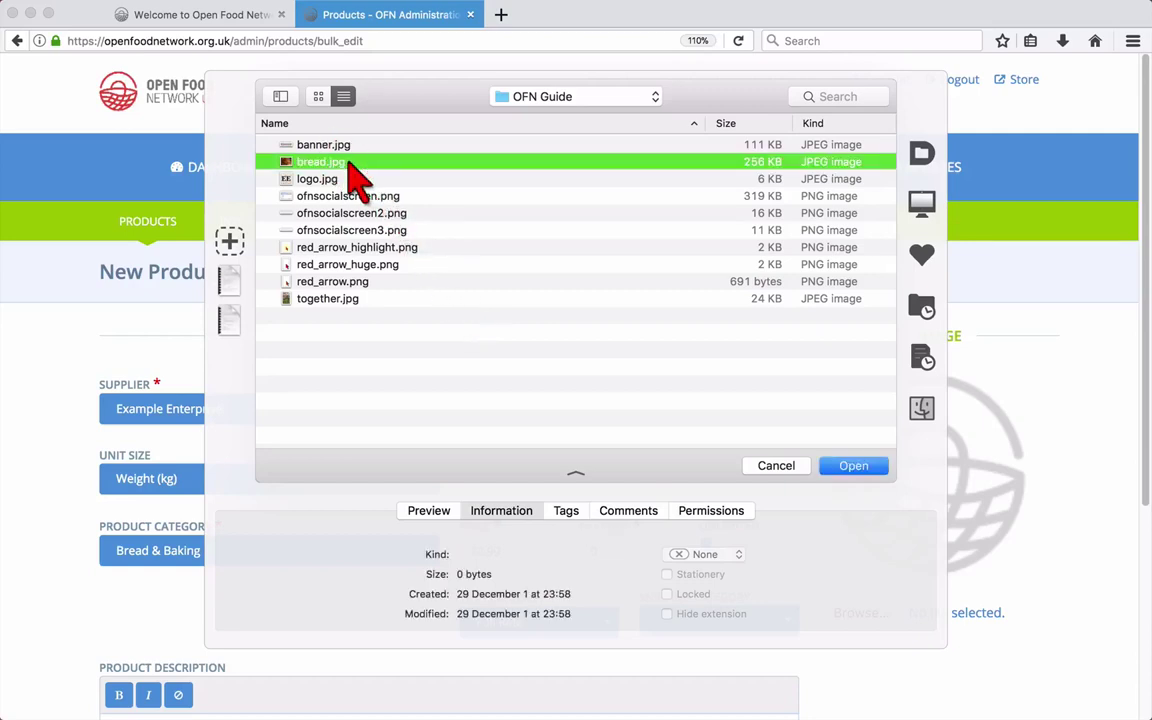
left_click(850, 466)
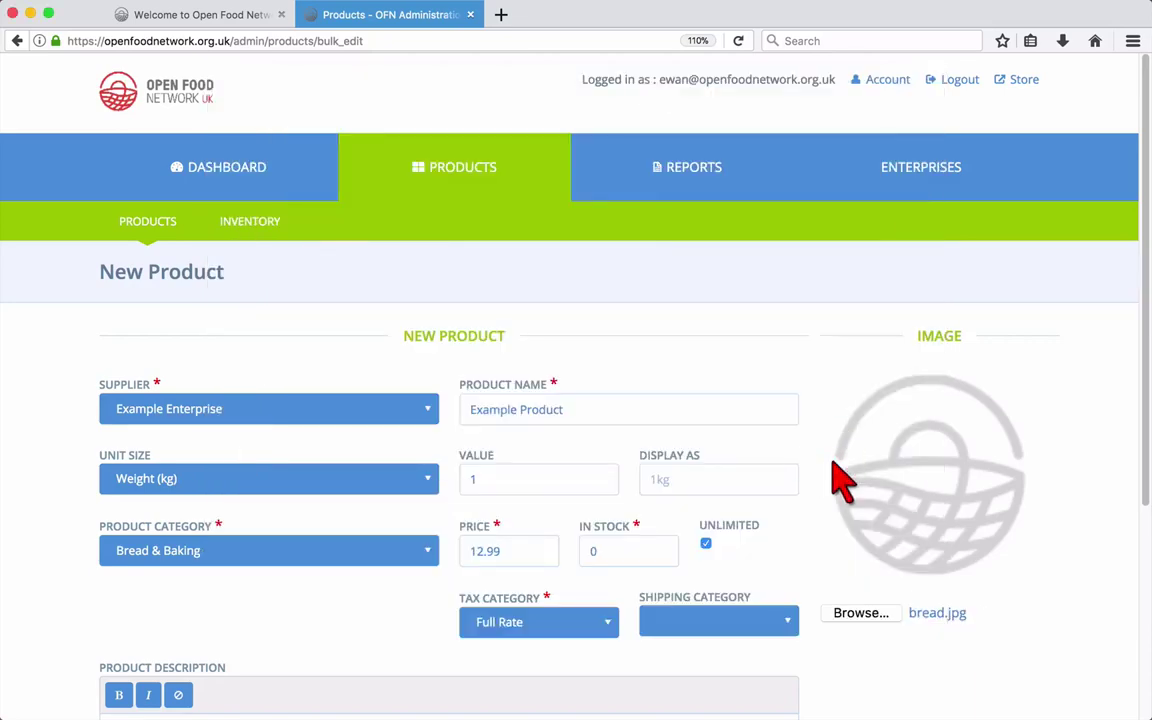
Step: Enter "This is where you'll enter your product description!" as the product description
scroll(843, 483, "down", 3)
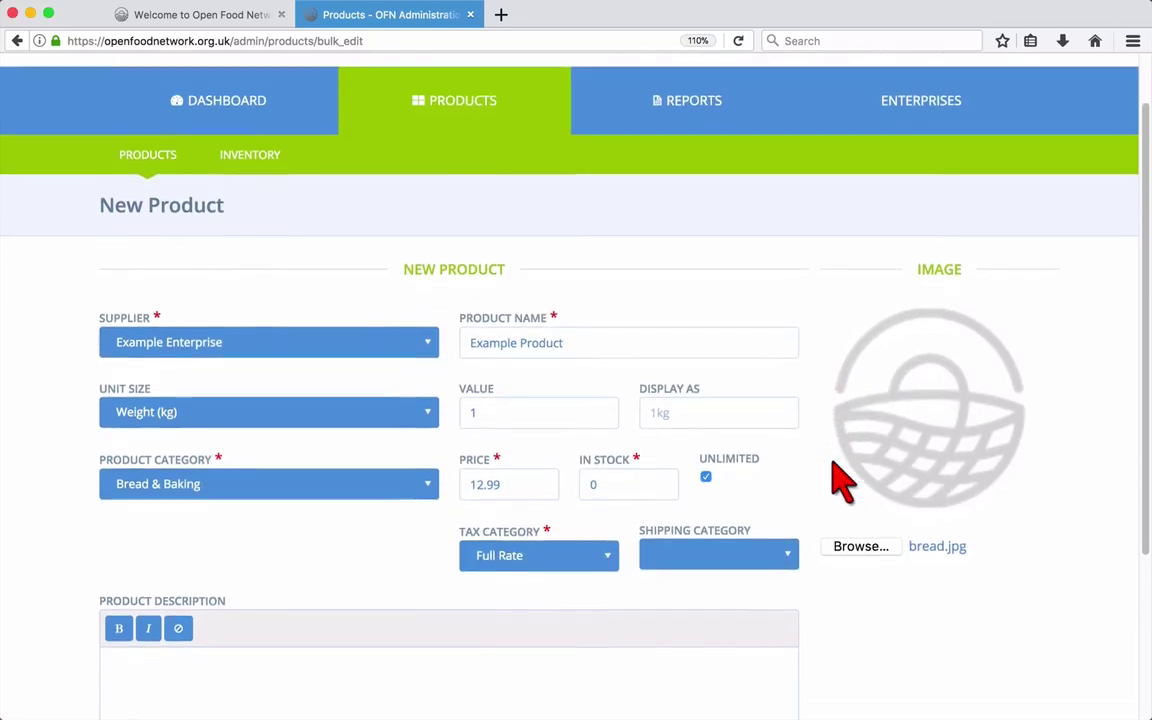
scroll(843, 483, "down", 3)
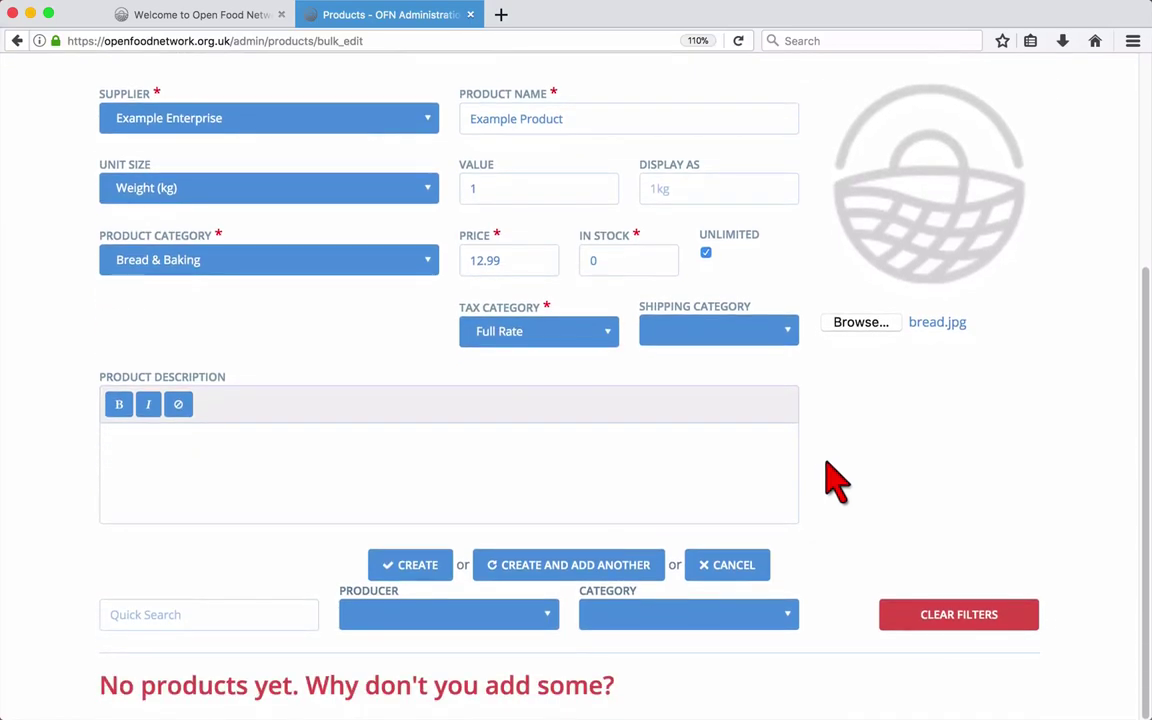
left_click(766, 480)
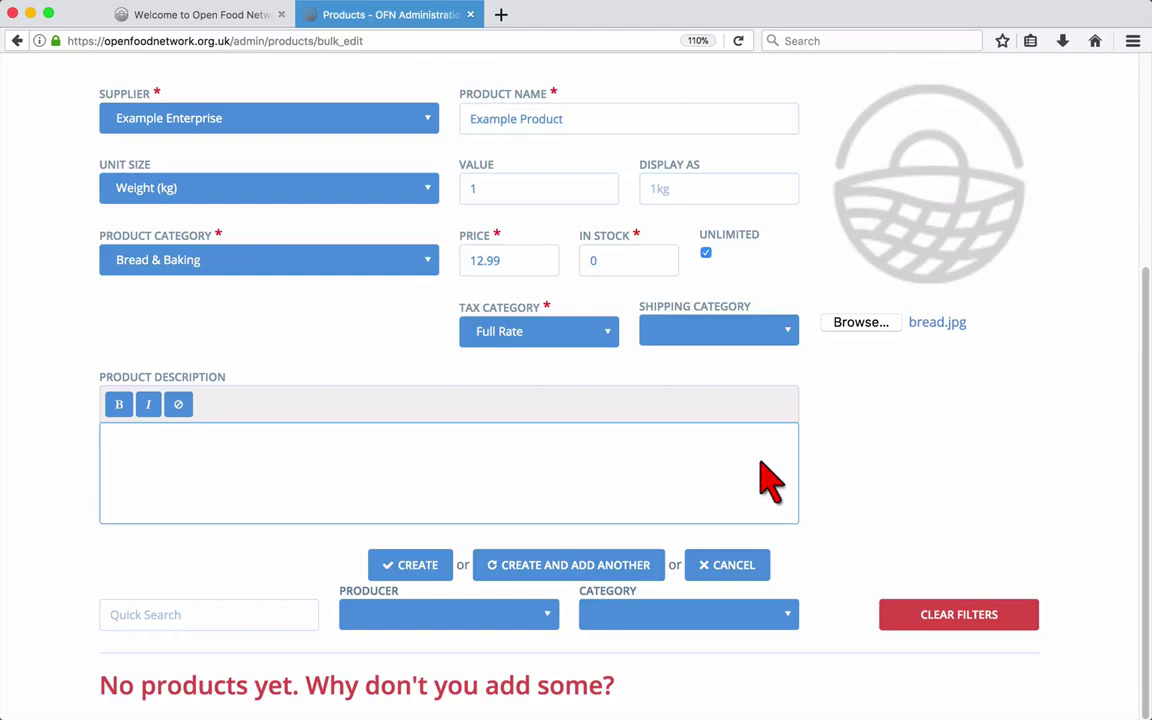
type("Th")
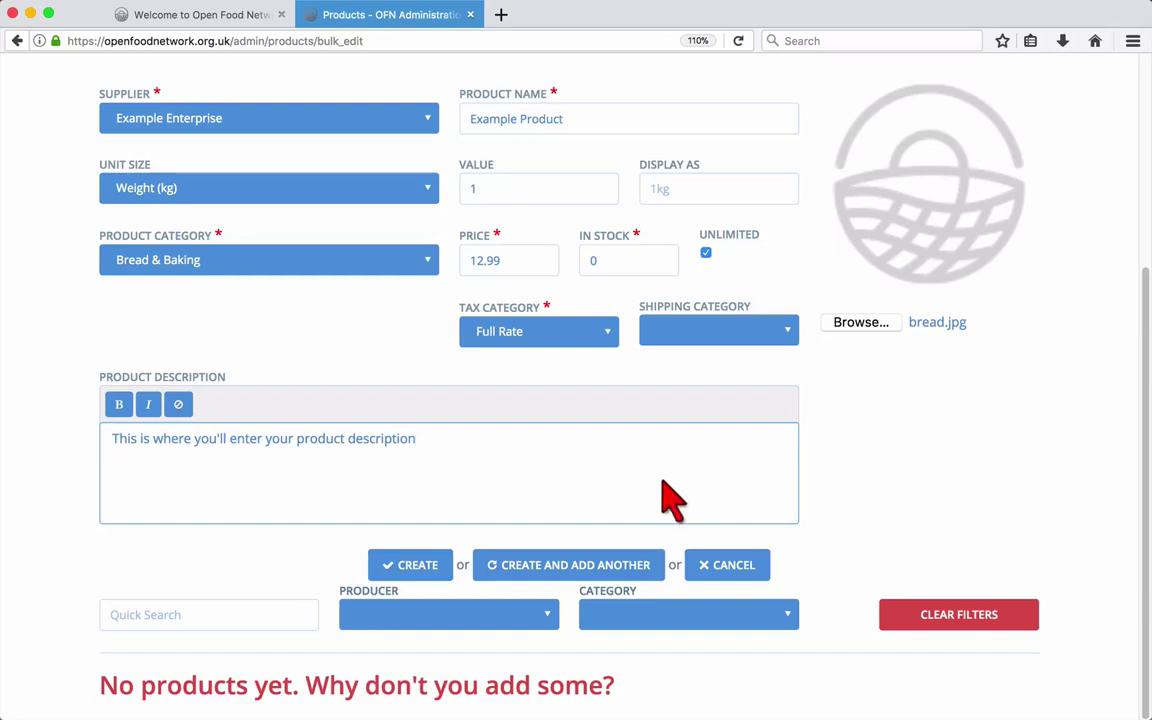
type("!")
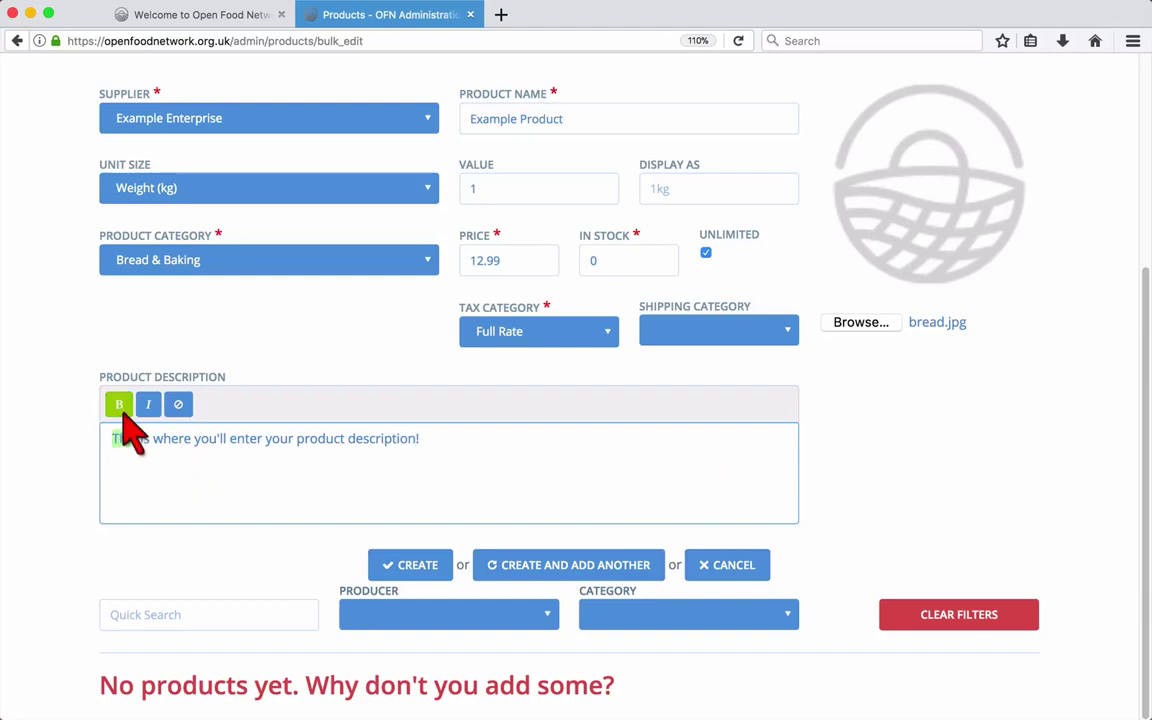
Step: Make the word "This" bold in the description and create the product
left_click(118, 404)
left_click(326, 440)
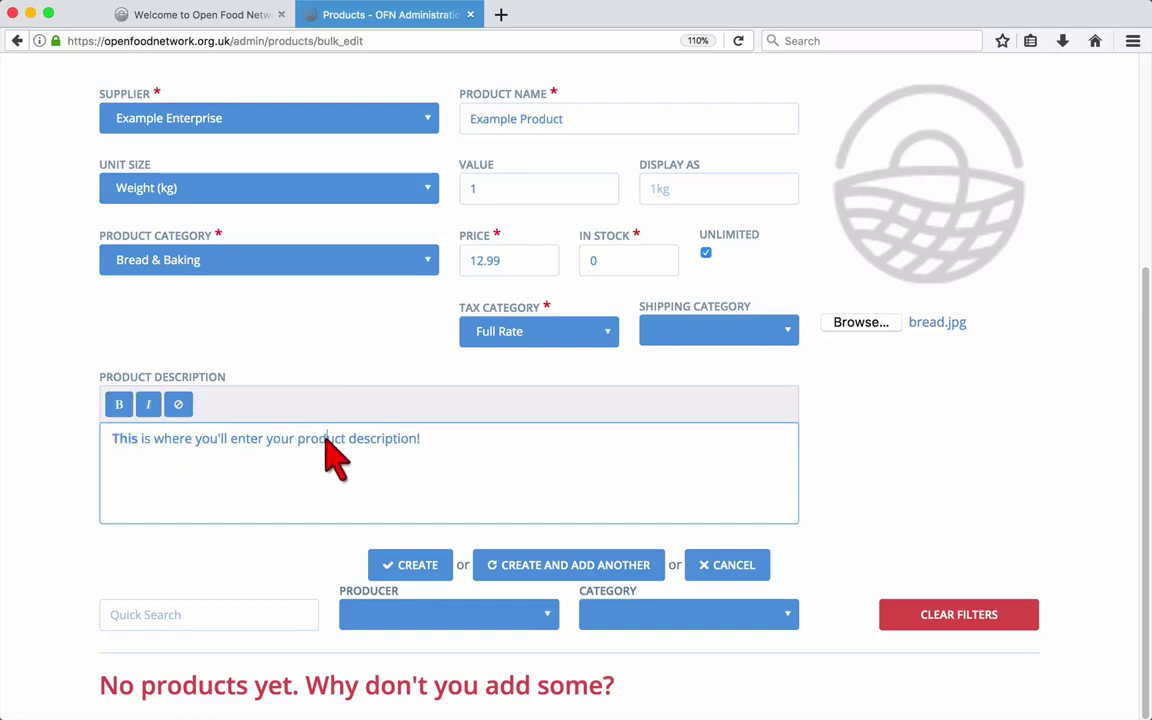
left_click(433, 457)
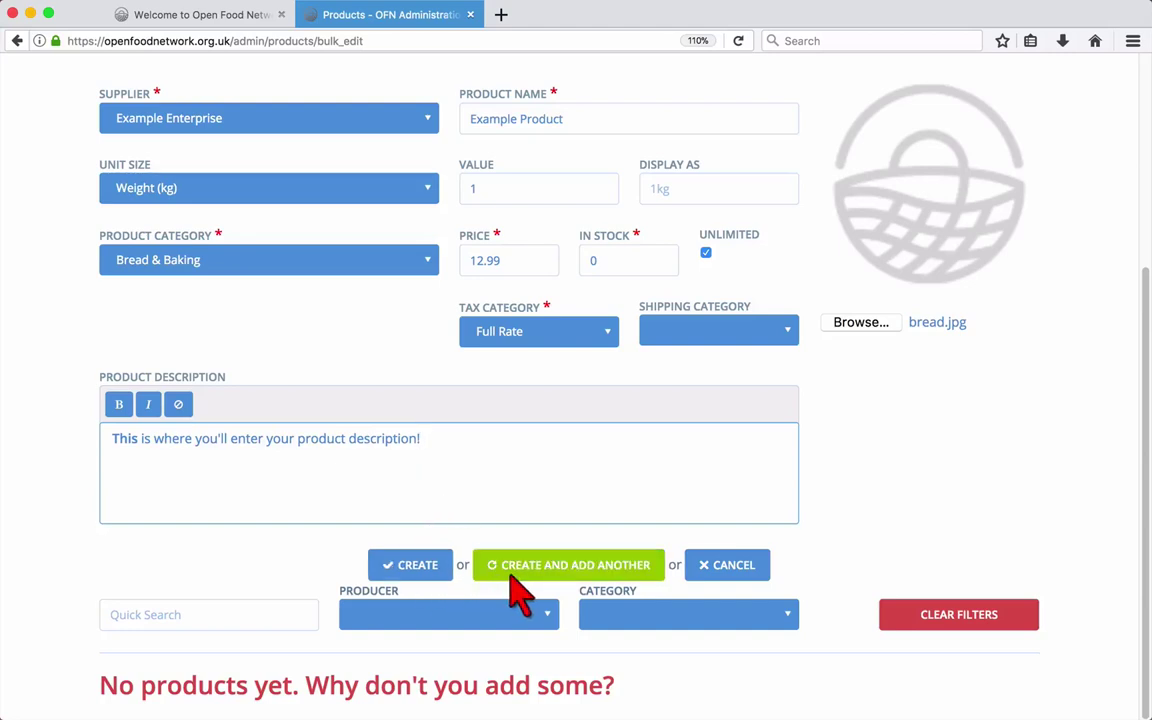
left_click(420, 571)
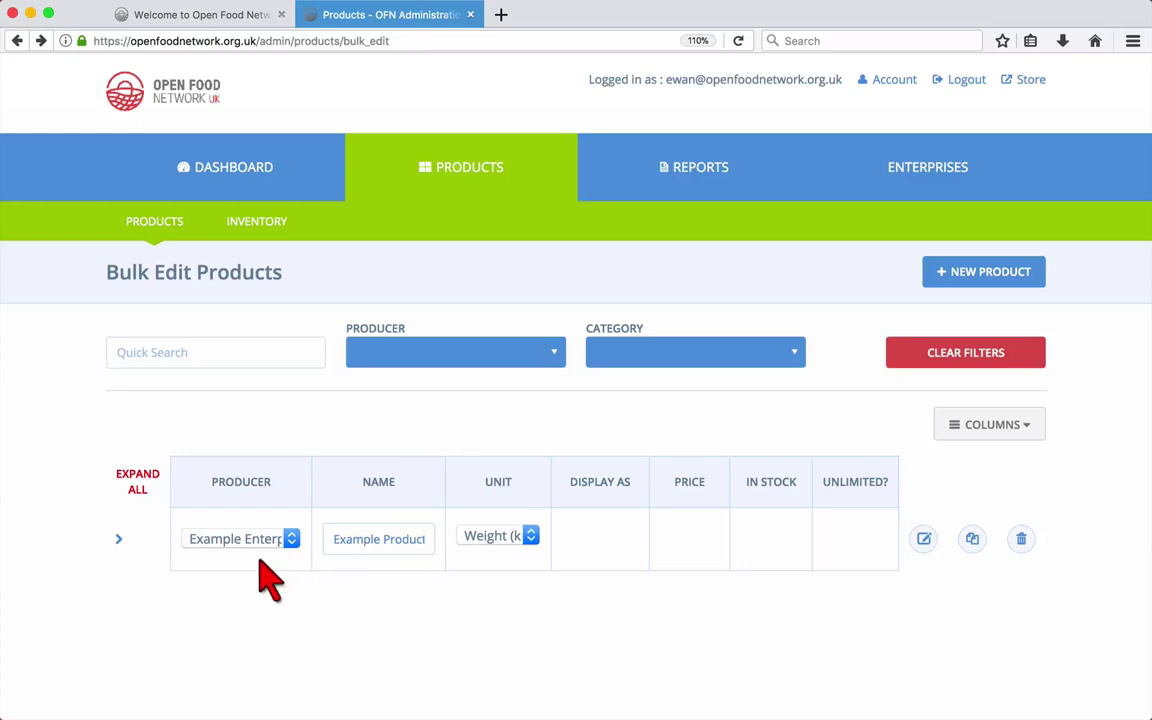
Step: Expand Example Product, name its variant "Example Product 500g" and set the variant's unit value to 0.5
left_click(118, 539)
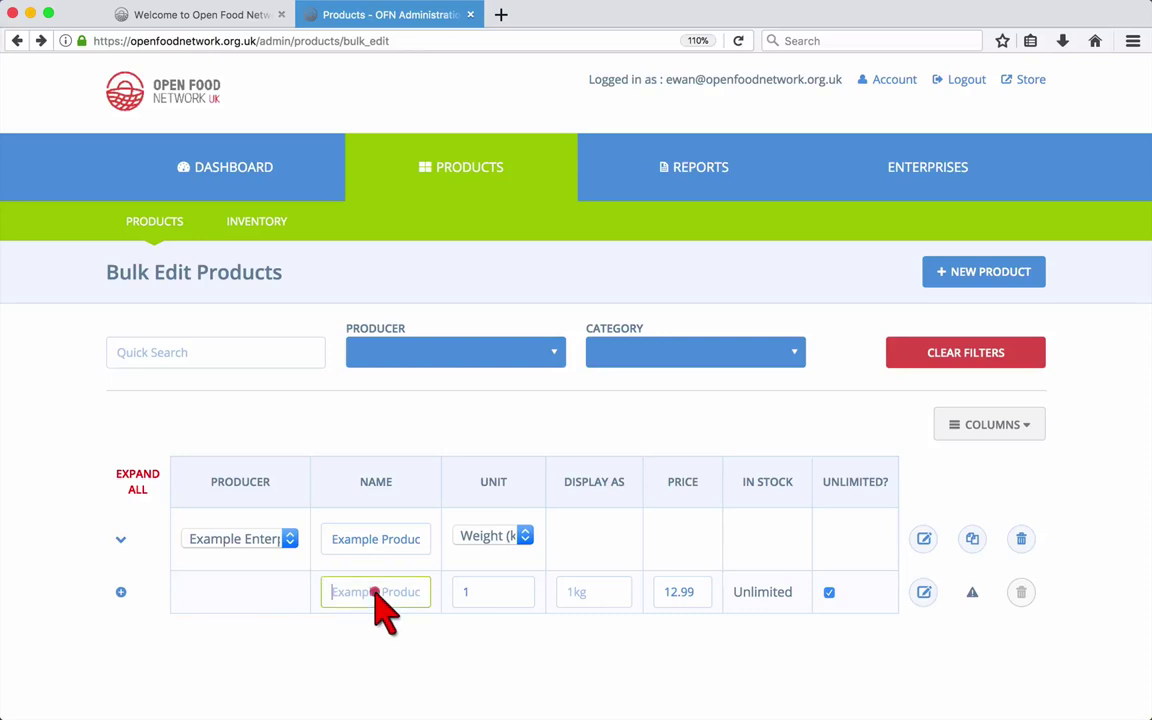
type("Example")
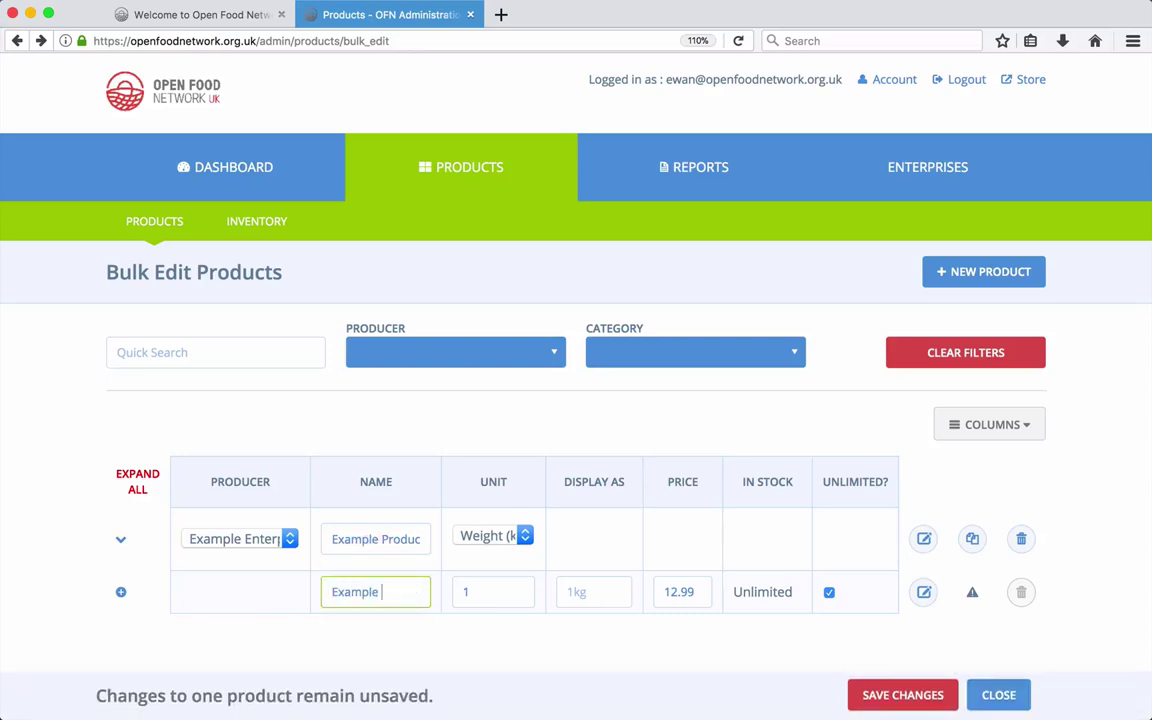
type(" Product 500g")
left_click(482, 598)
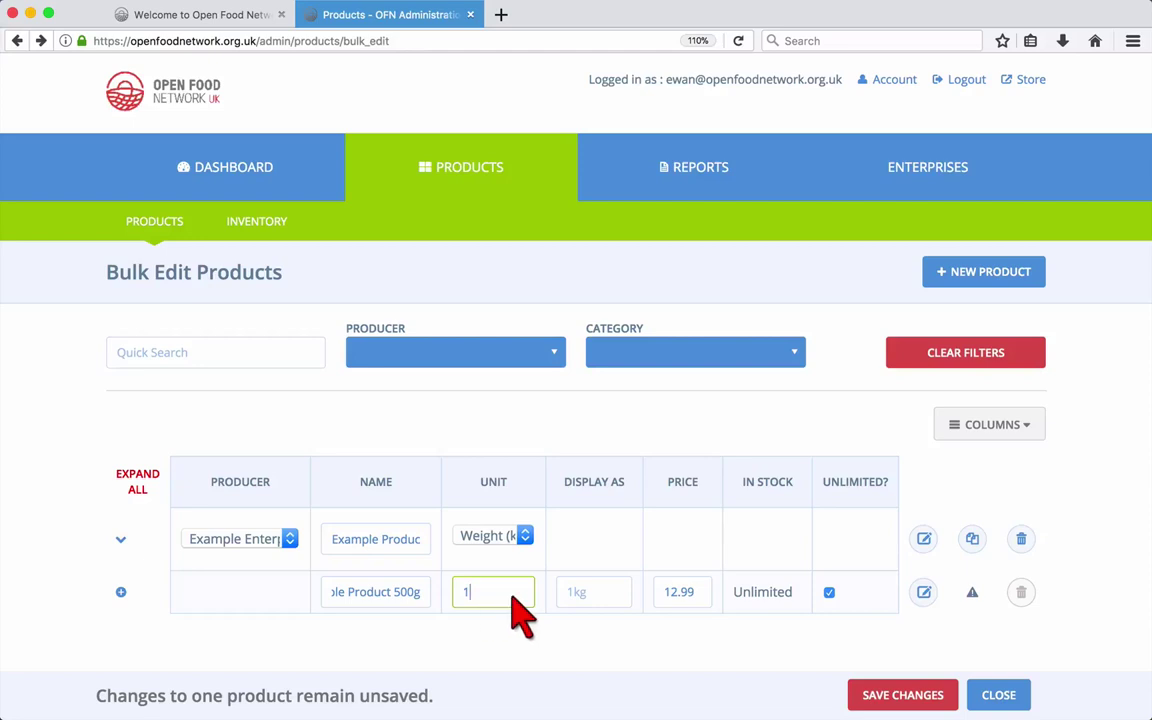
key("BackSpace")
left_click(585, 595)
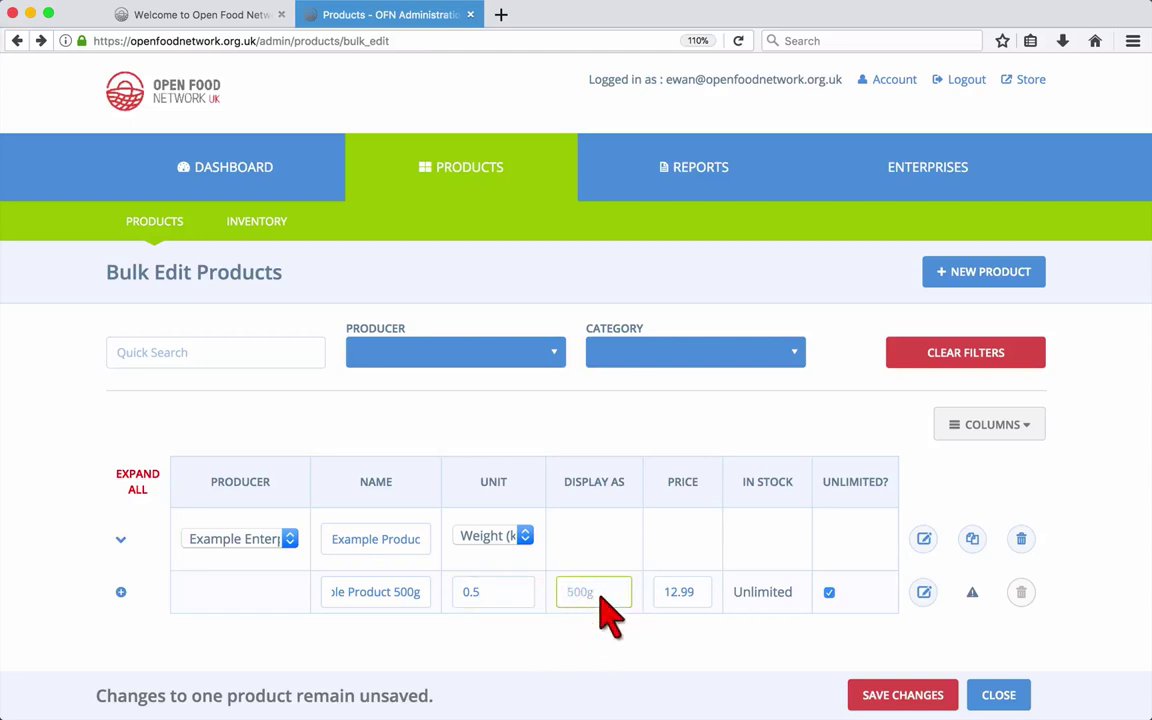
Step: Set the 500g variant's price to 6.99 and save the product changes
double_click(662, 592)
type("6")
left_click(874, 695)
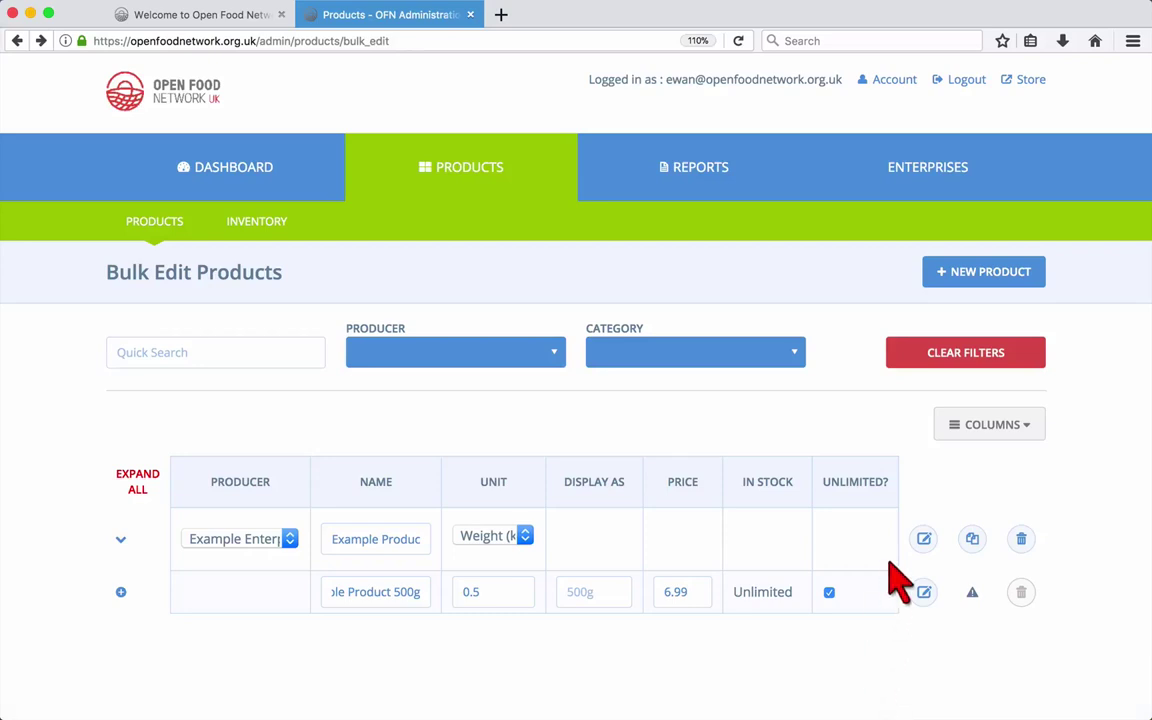
Step: Show the Category and Tax Category columns in the product list
left_click(1026, 425)
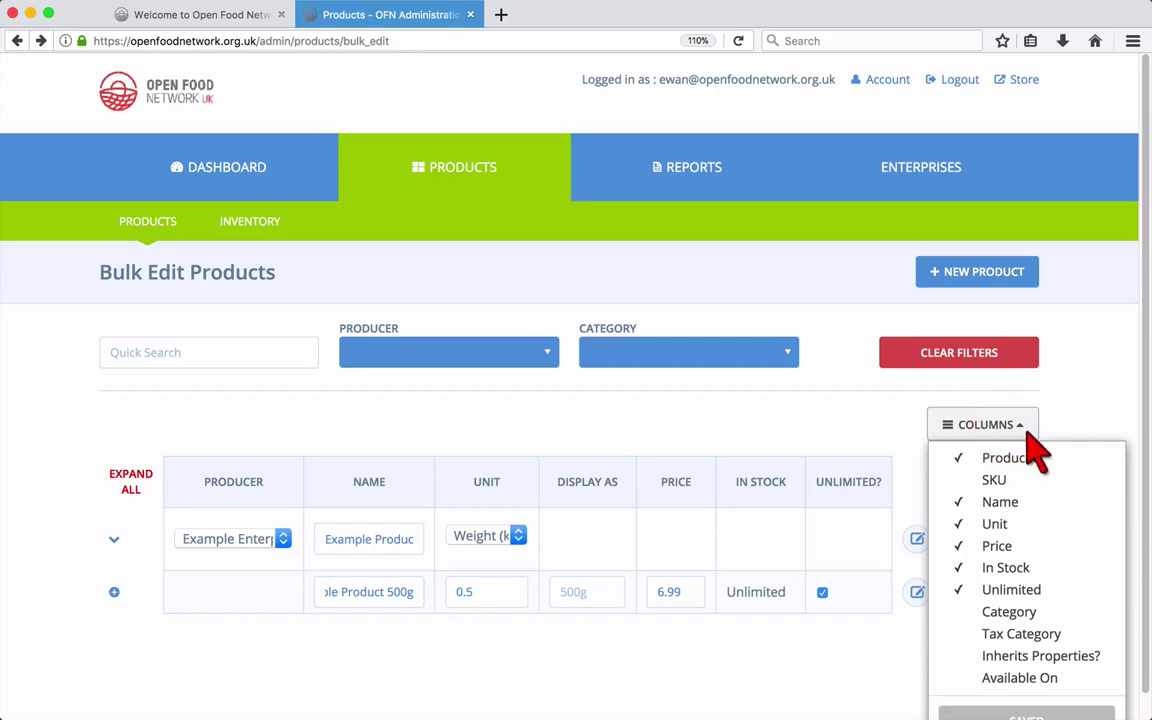
left_click(1022, 613)
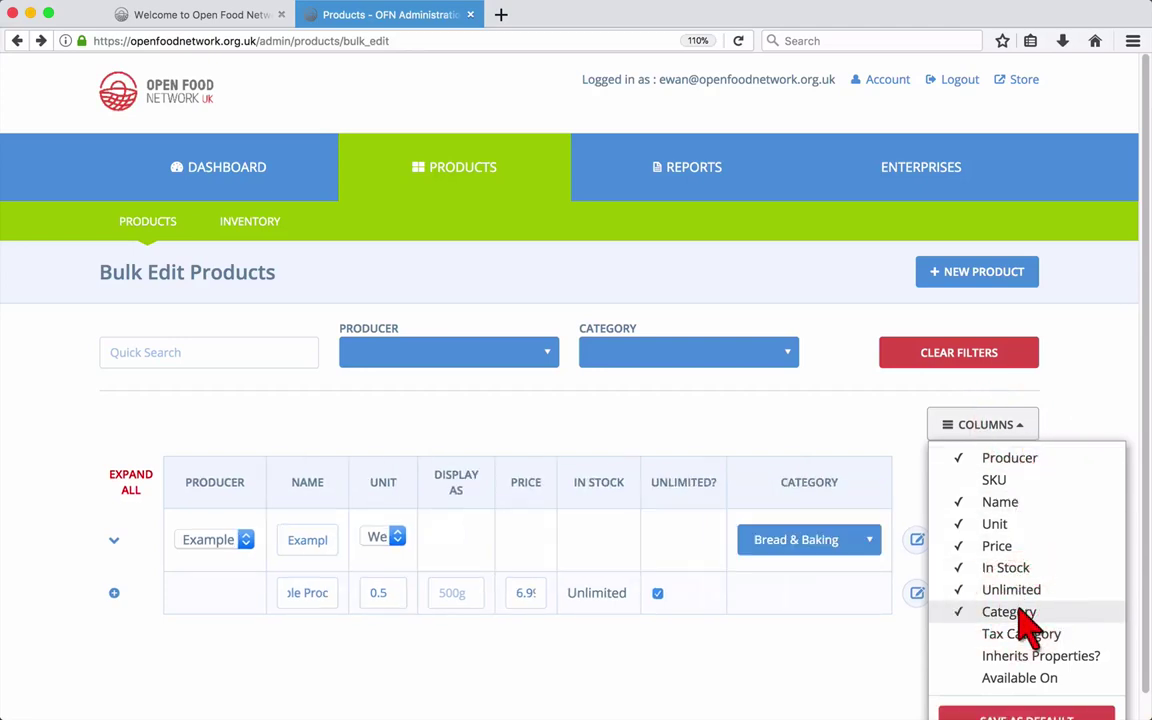
left_click(1024, 636)
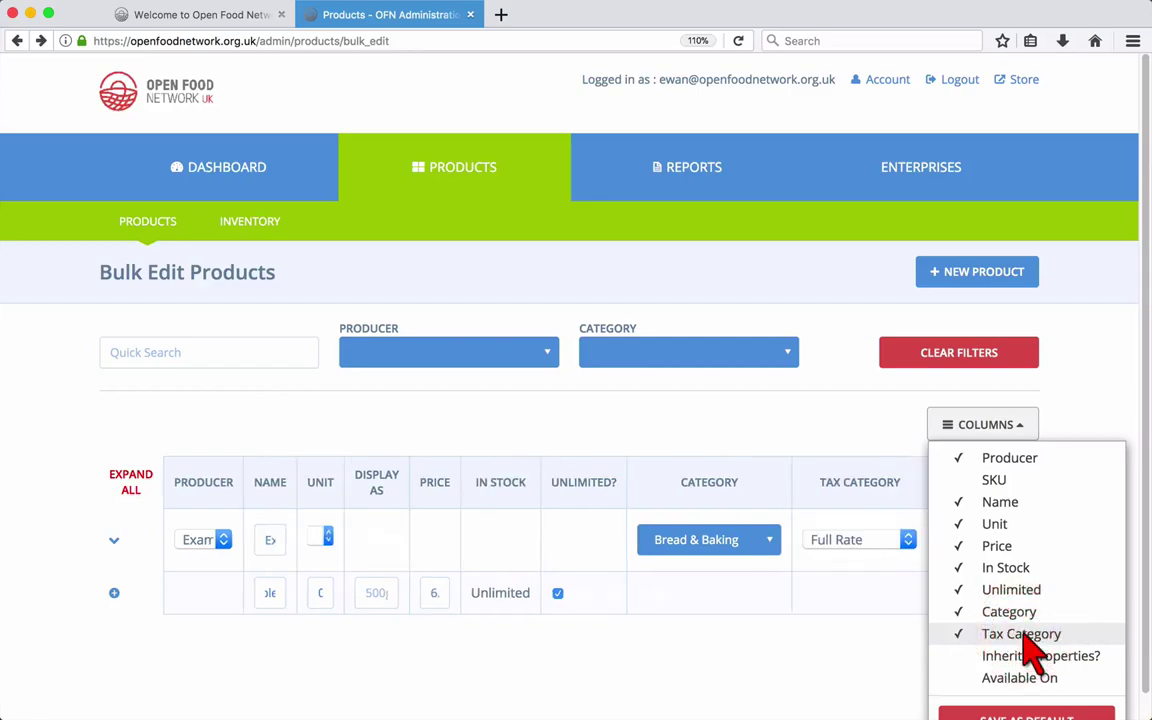